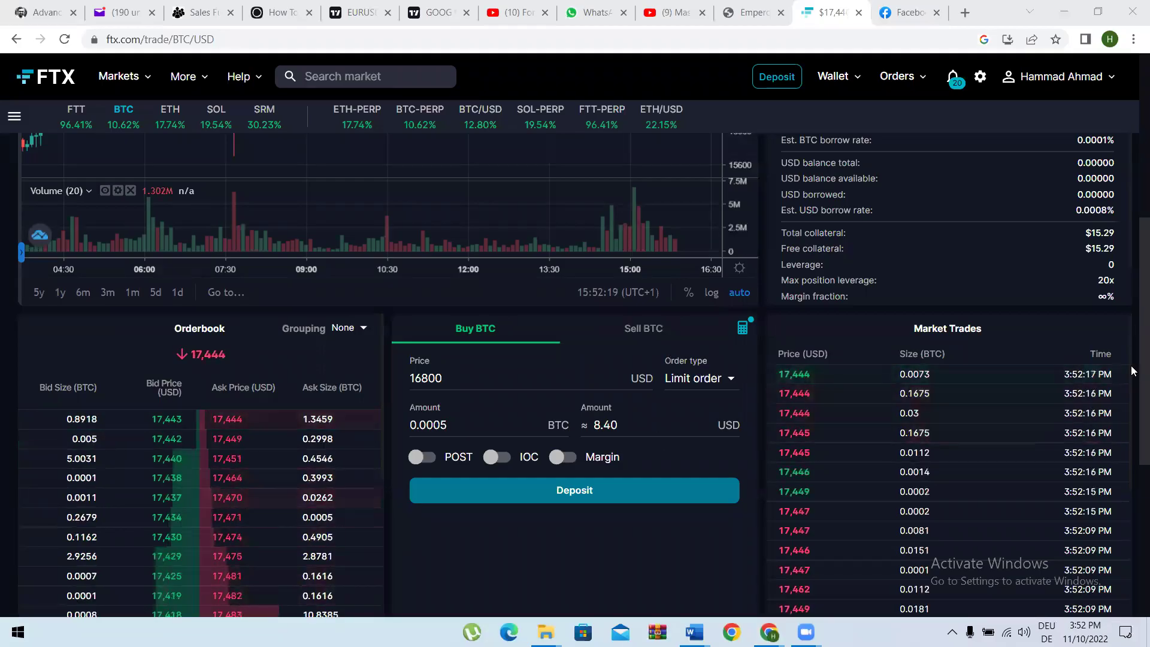
Step: Set the Buy BTC order type to Stop market and highlight its trigger price
scroll(1130, 372, up, 1)
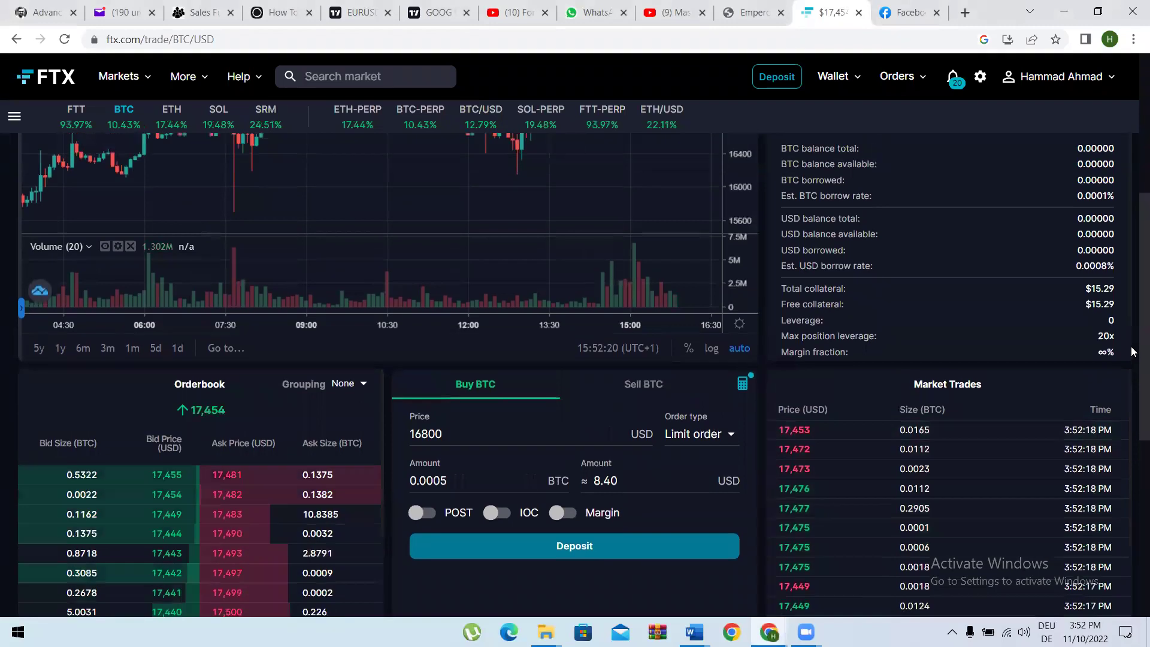
click(695, 437)
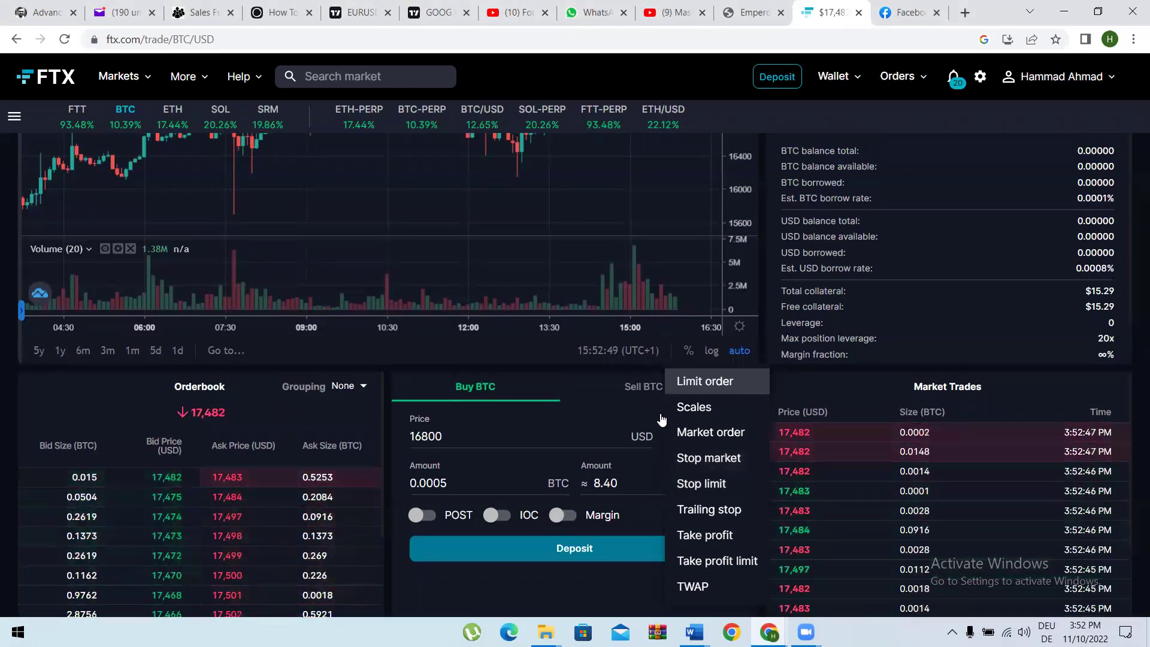
click(669, 452)
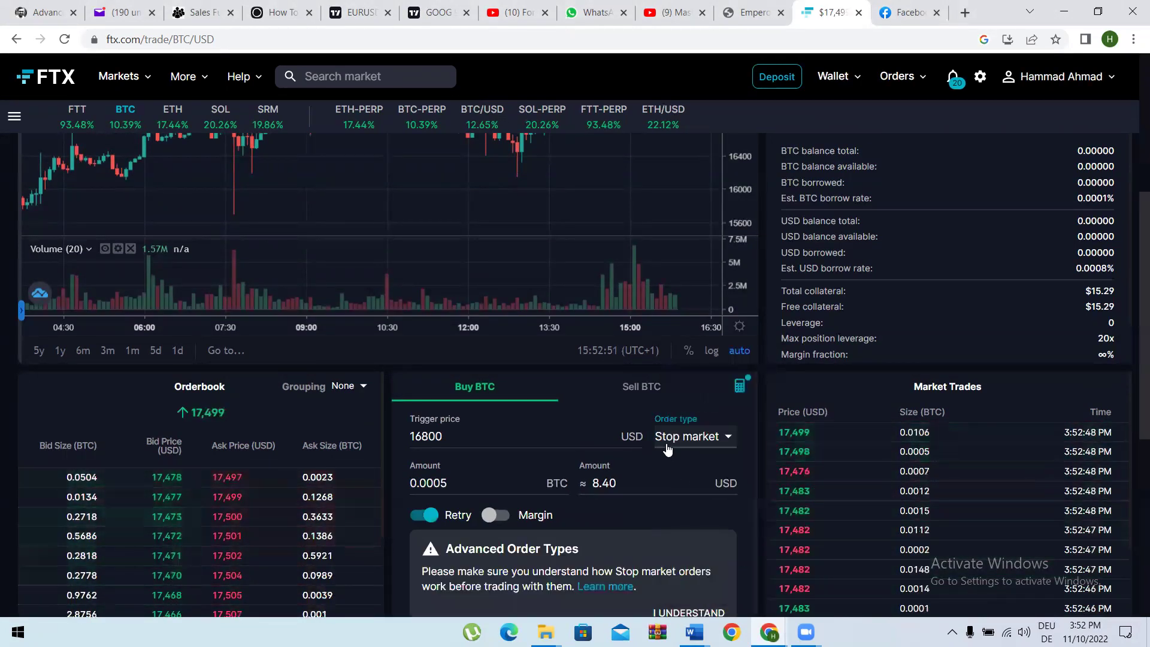
drag(443, 436, 406, 438)
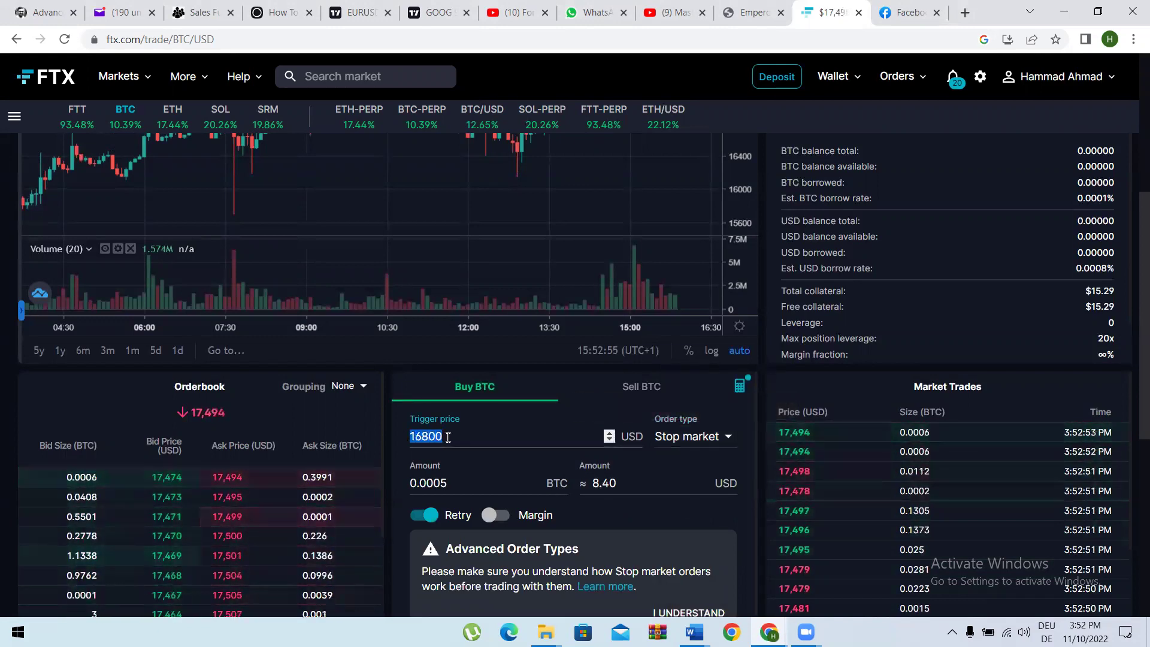
drag(448, 437, 406, 443)
click(406, 443)
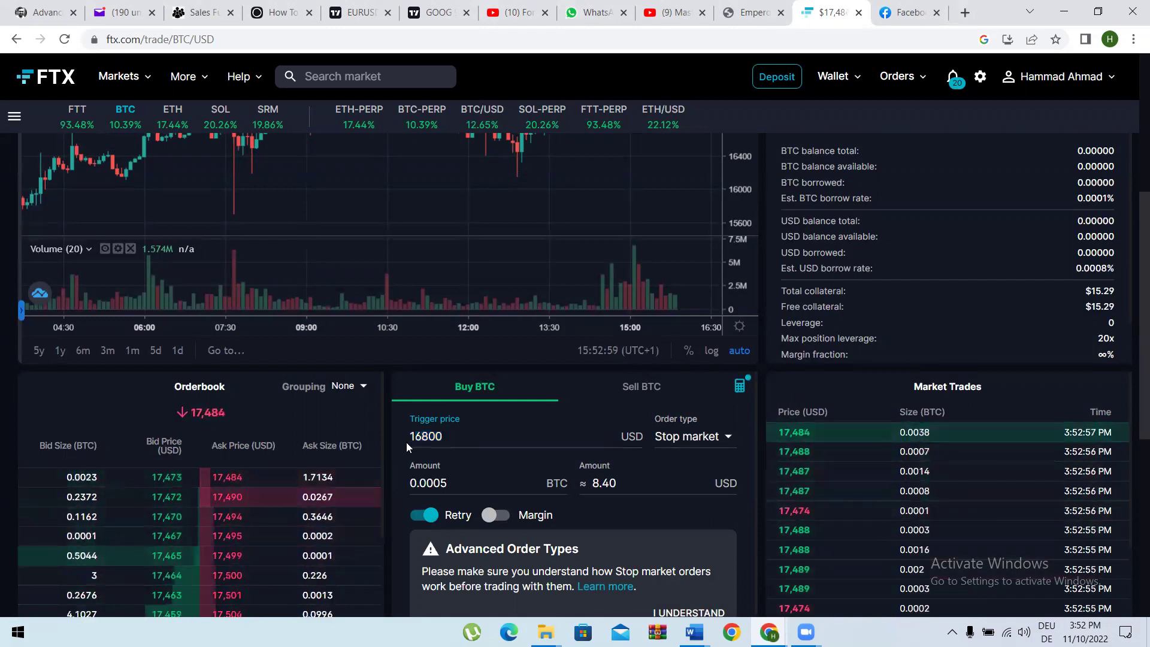
click(421, 437)
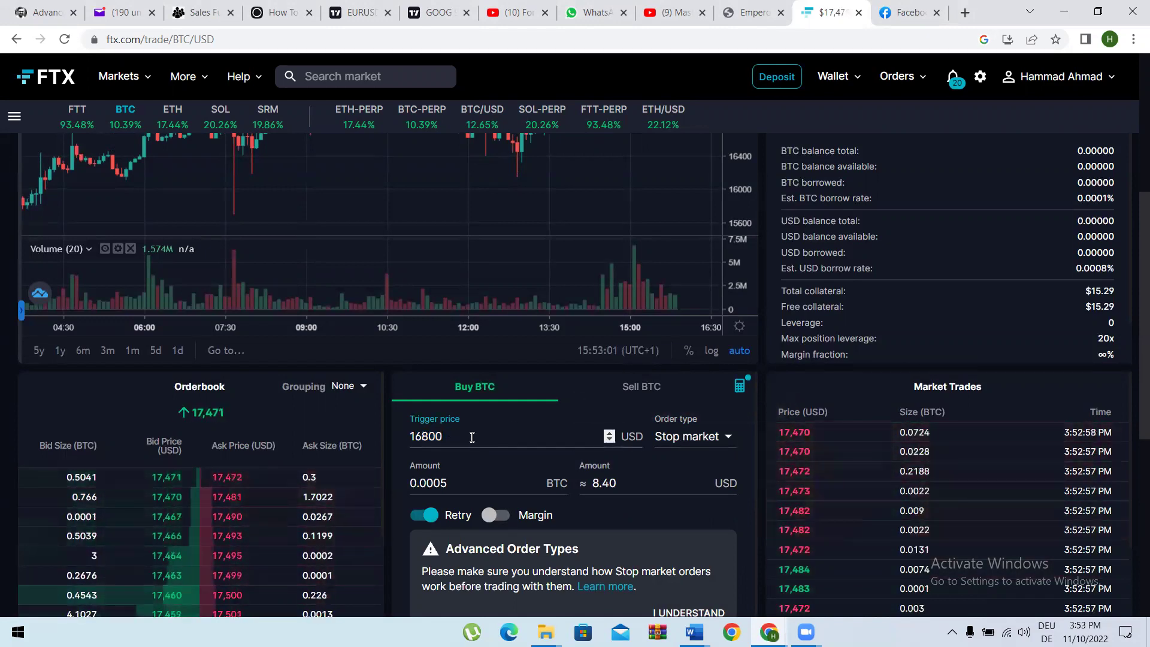
Step: Switch the order form to Sell BTC with the Stop market type and highlight its trigger price and USD amount
scroll(1132, 432, down, 1)
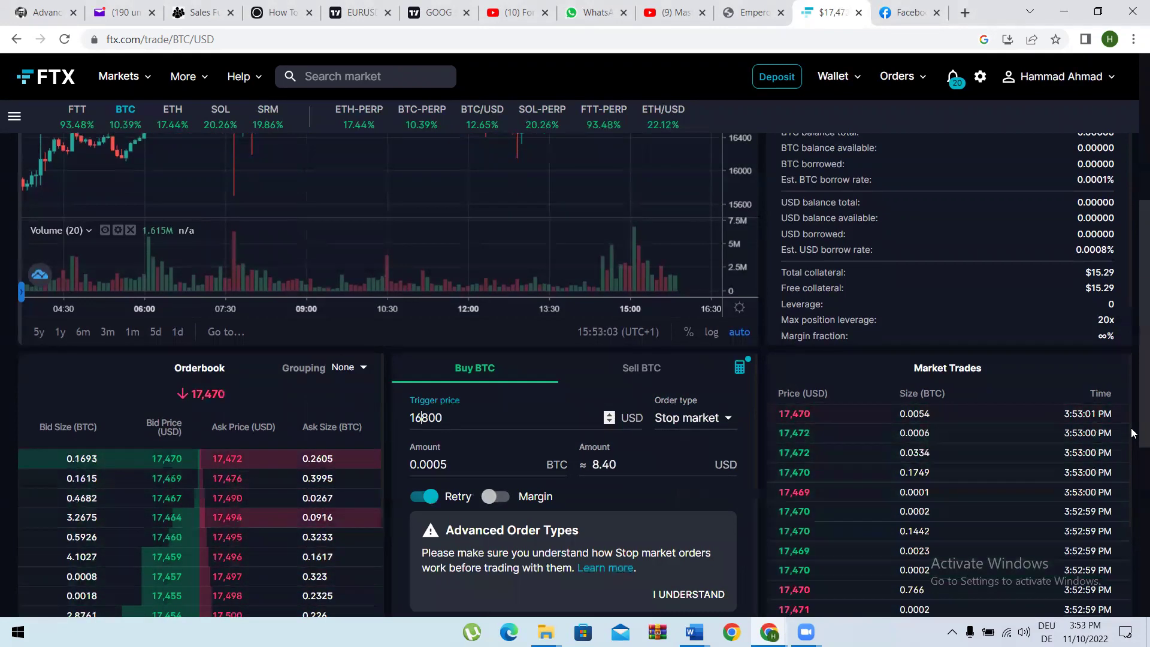
scroll(1131, 428, down, 1)
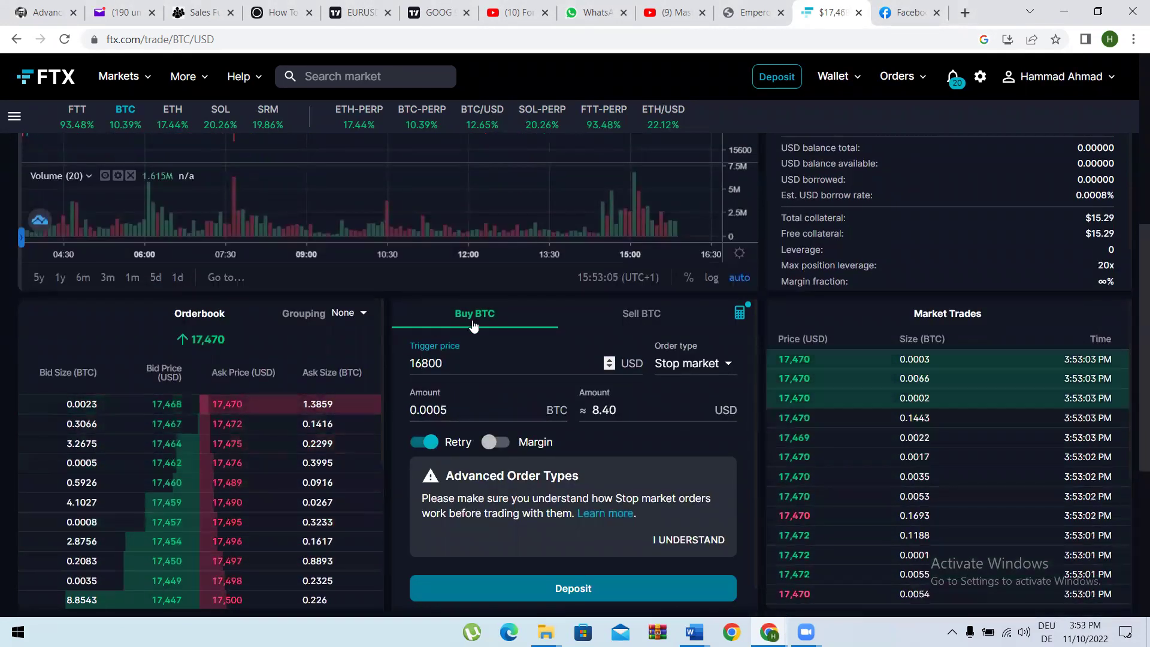
click(642, 315)
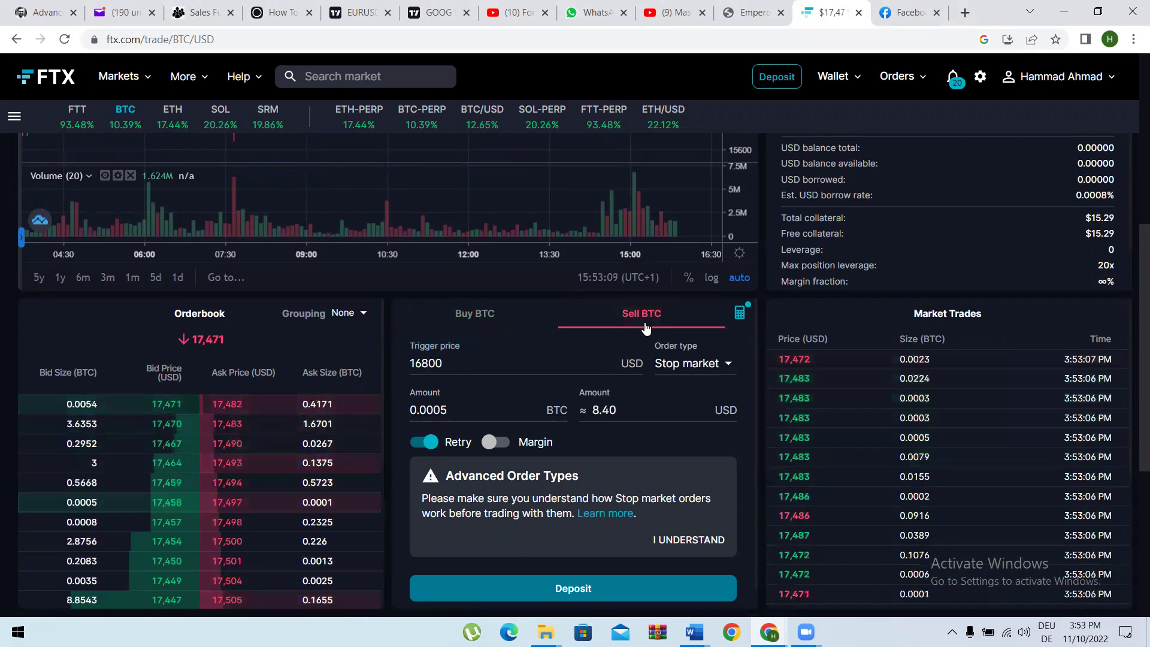
click(695, 363)
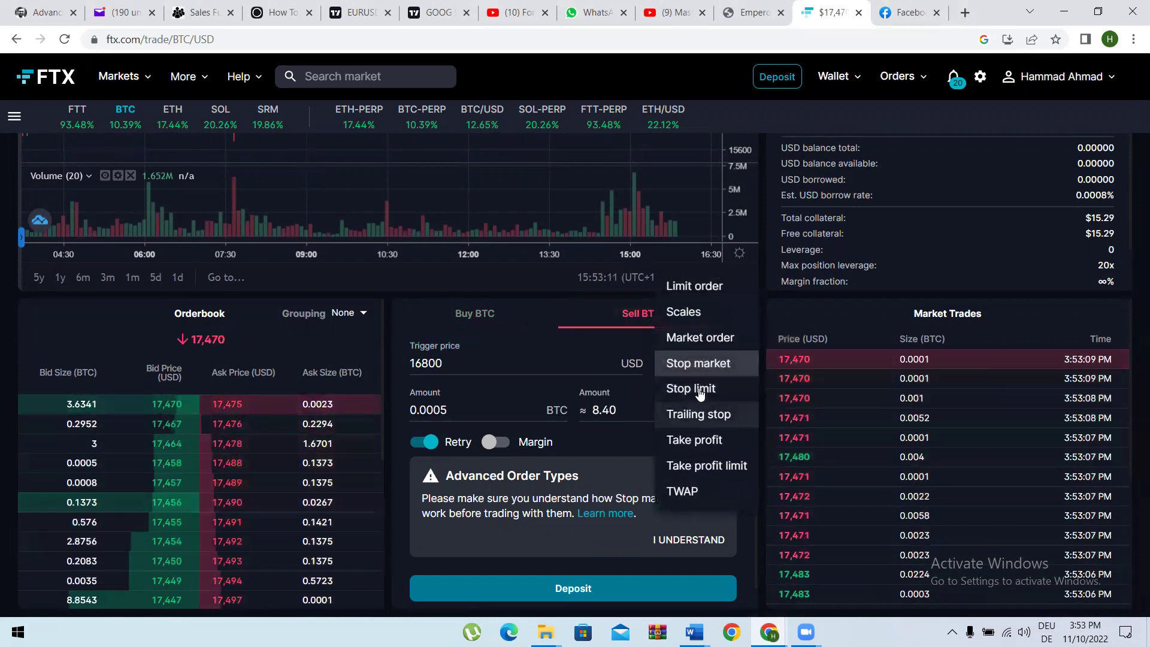
click(711, 371)
drag(443, 363, 409, 363)
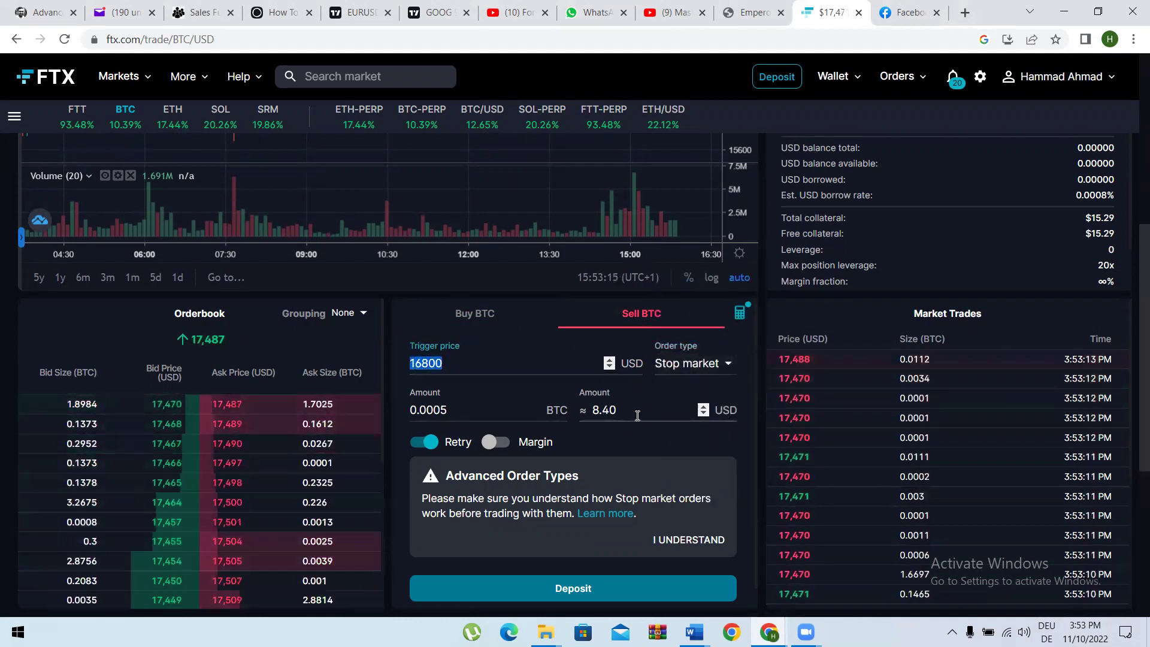
drag(621, 402, 595, 417)
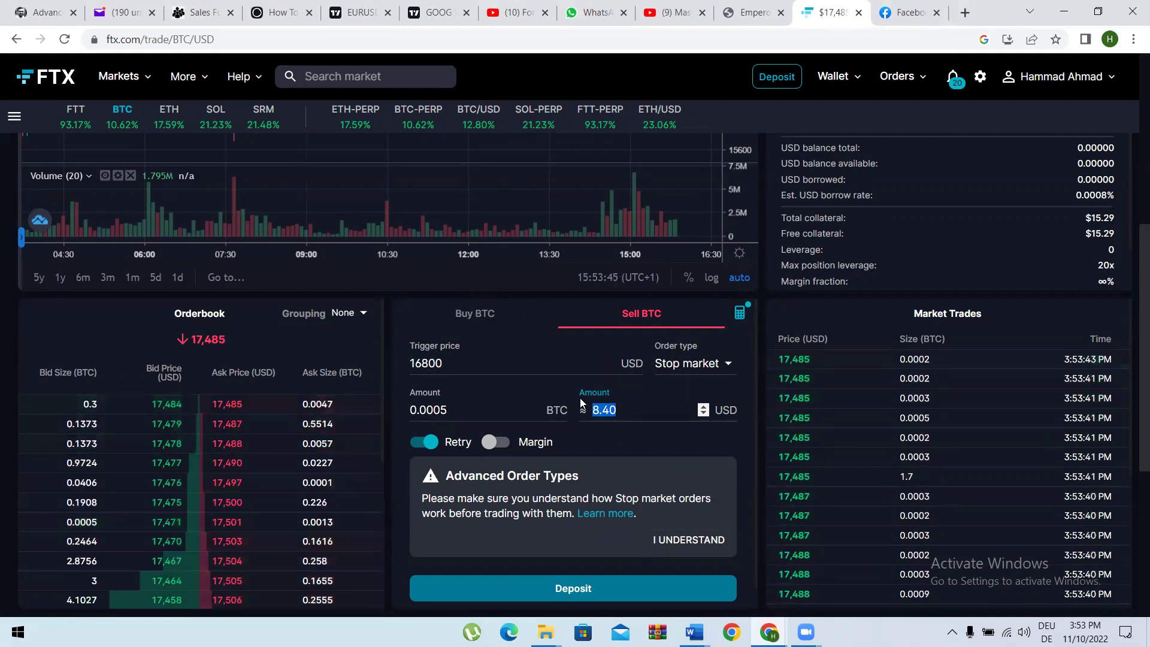
Step: Change the sell order type to Stop limit and highlight its limit price
click(712, 364)
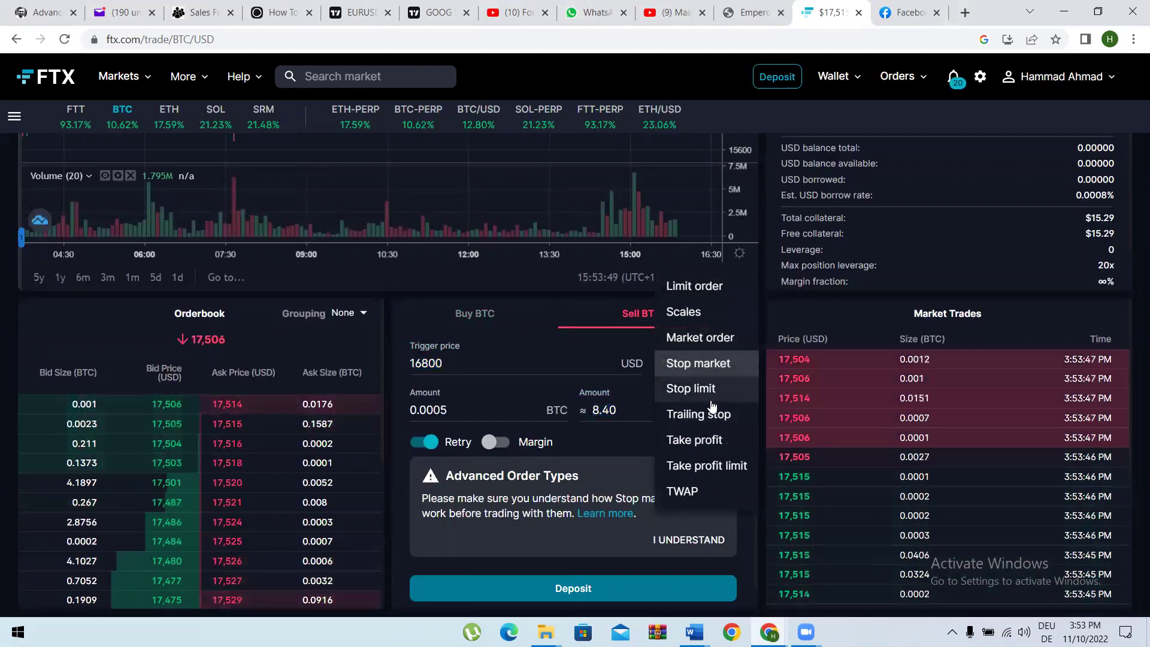
click(704, 369)
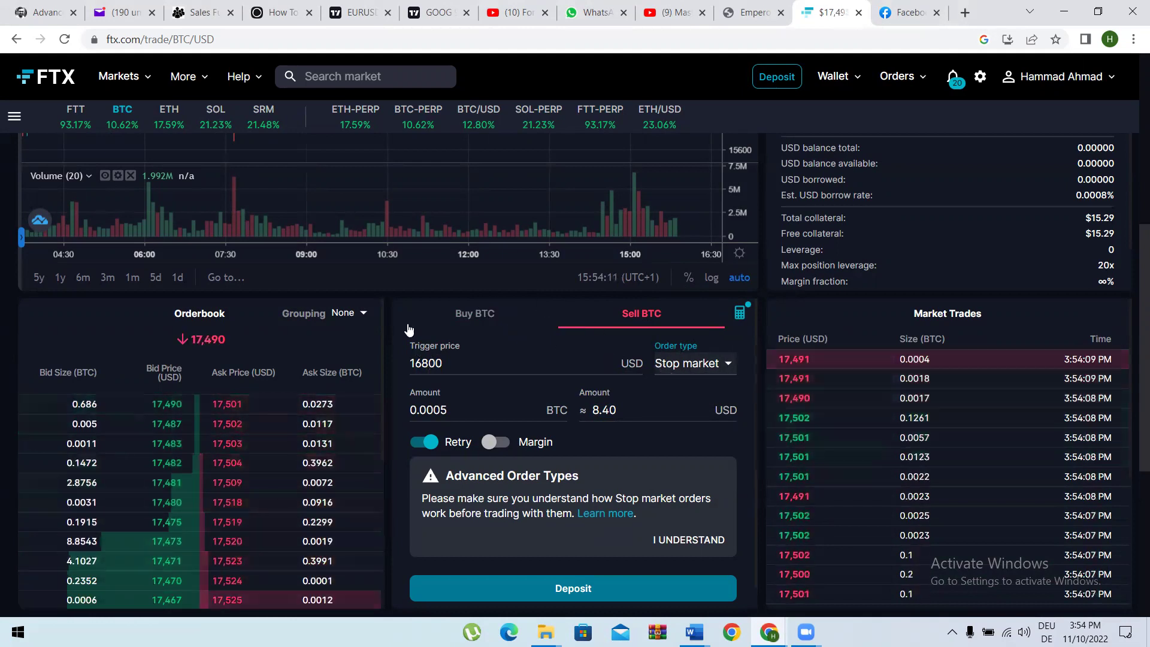
click(689, 363)
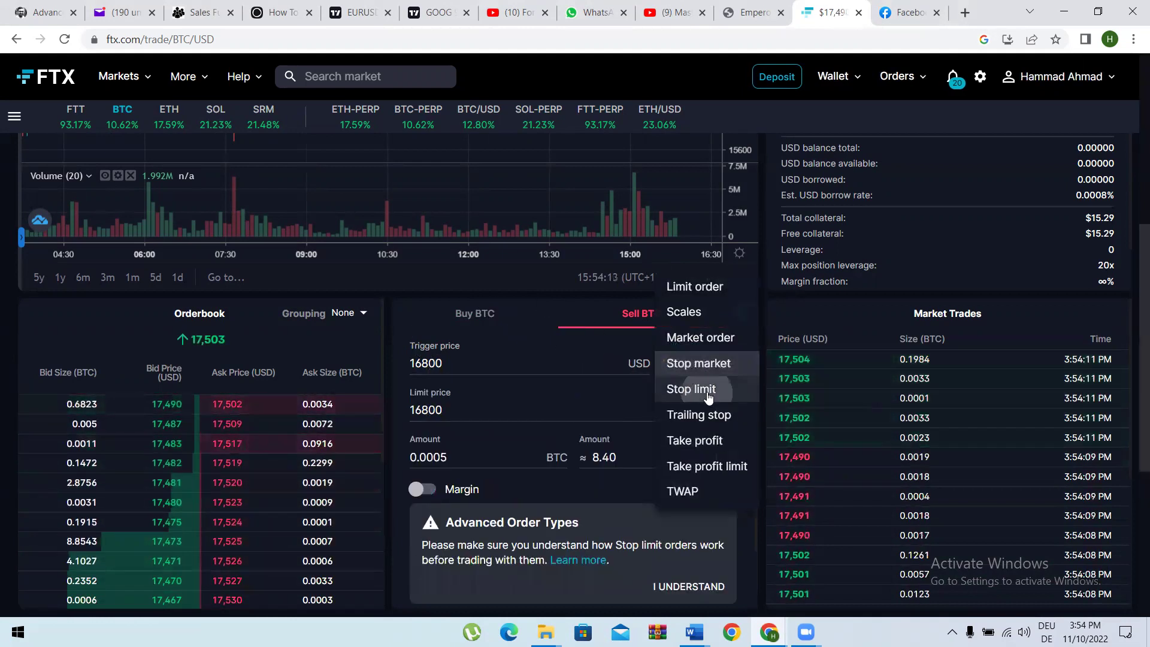
click(700, 389)
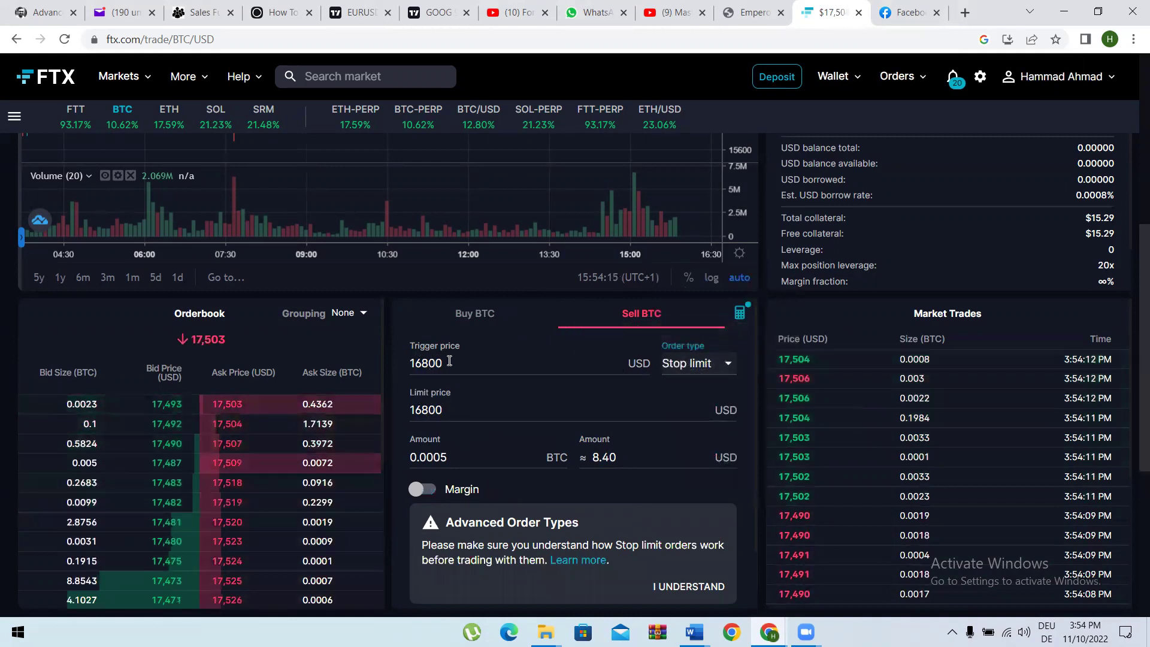
double_click(411, 363)
click(435, 363)
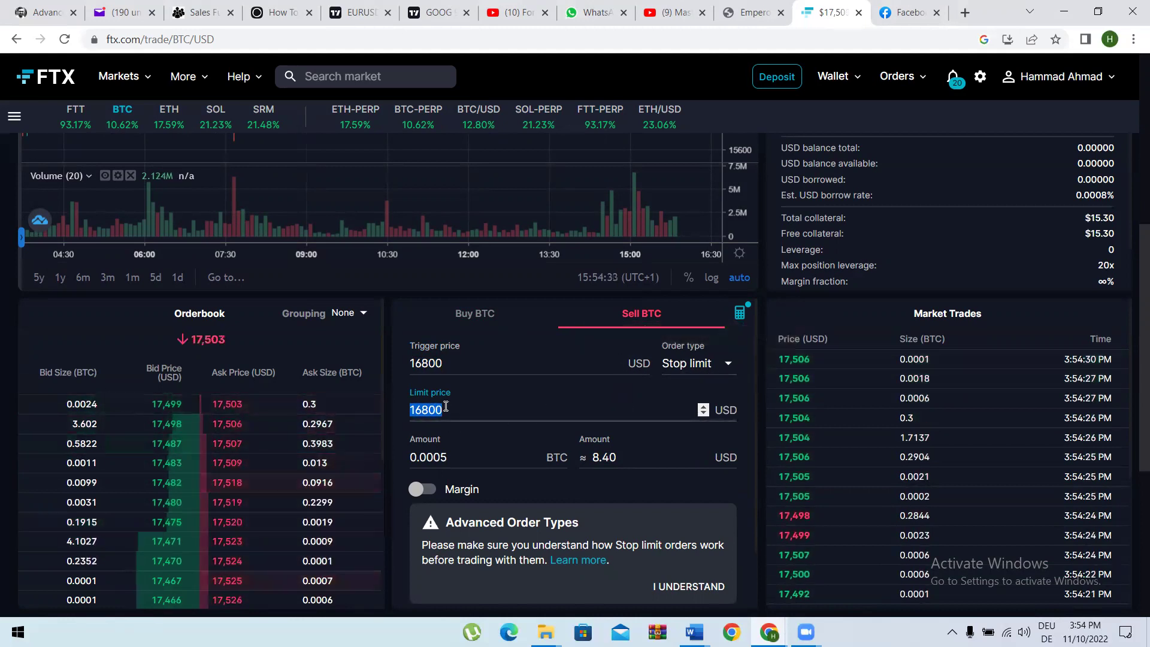
click(412, 409)
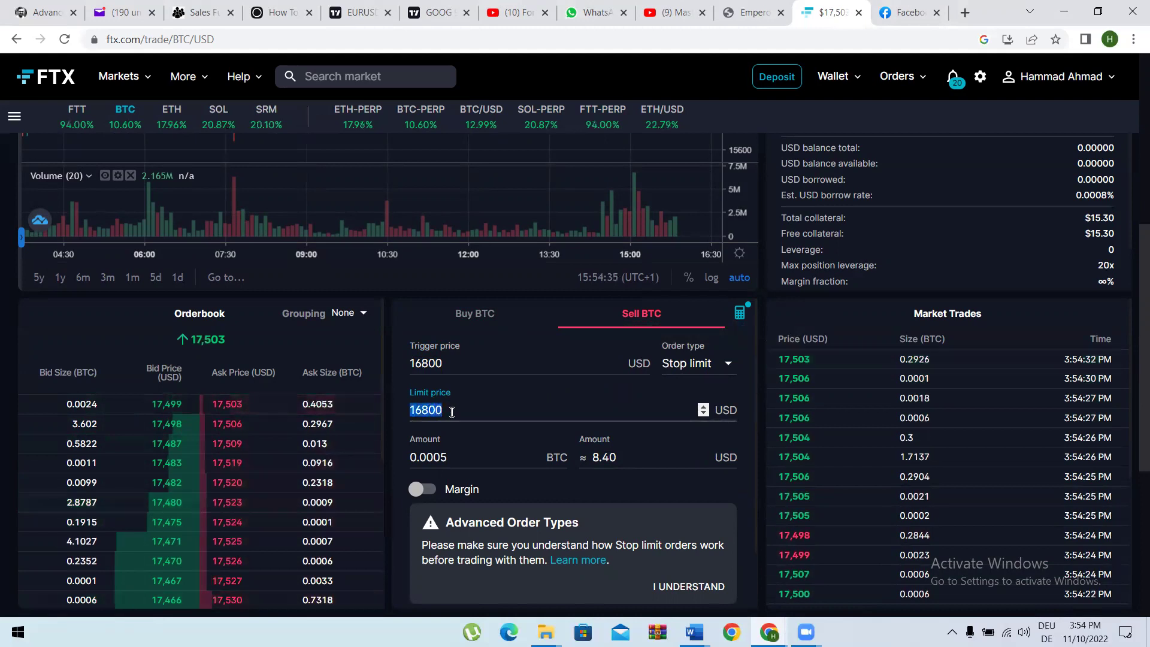
double_click(413, 411)
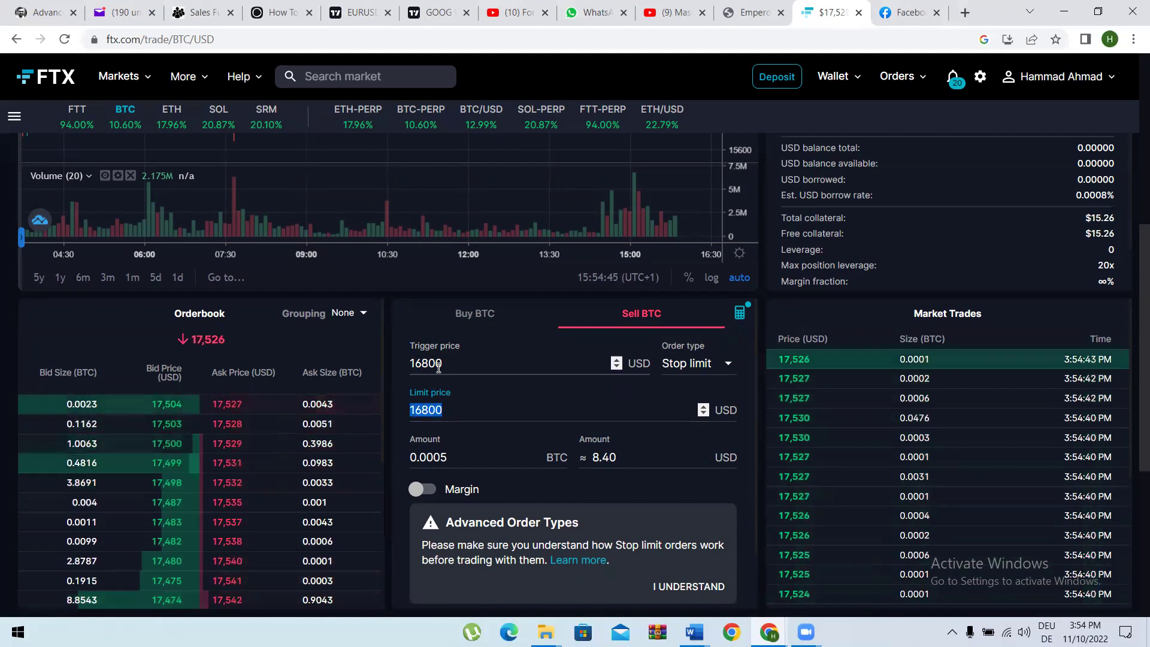
click(461, 407)
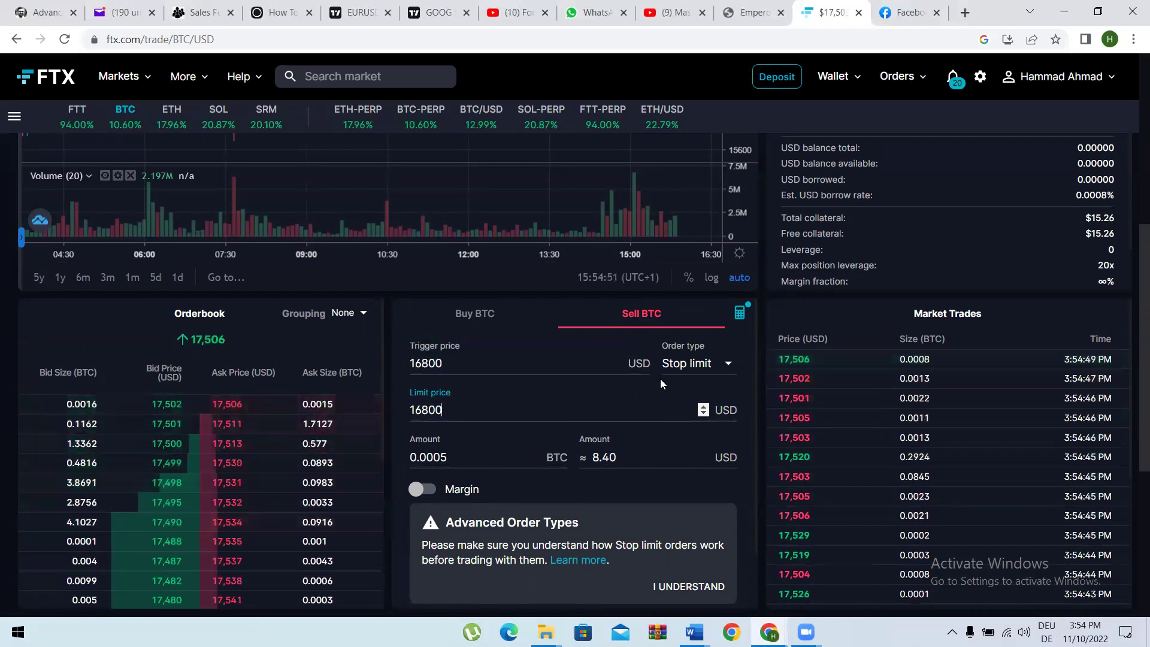
Step: Change the sell order type to Trailing stop and bring the BTC/USD price chart into view
click(681, 371)
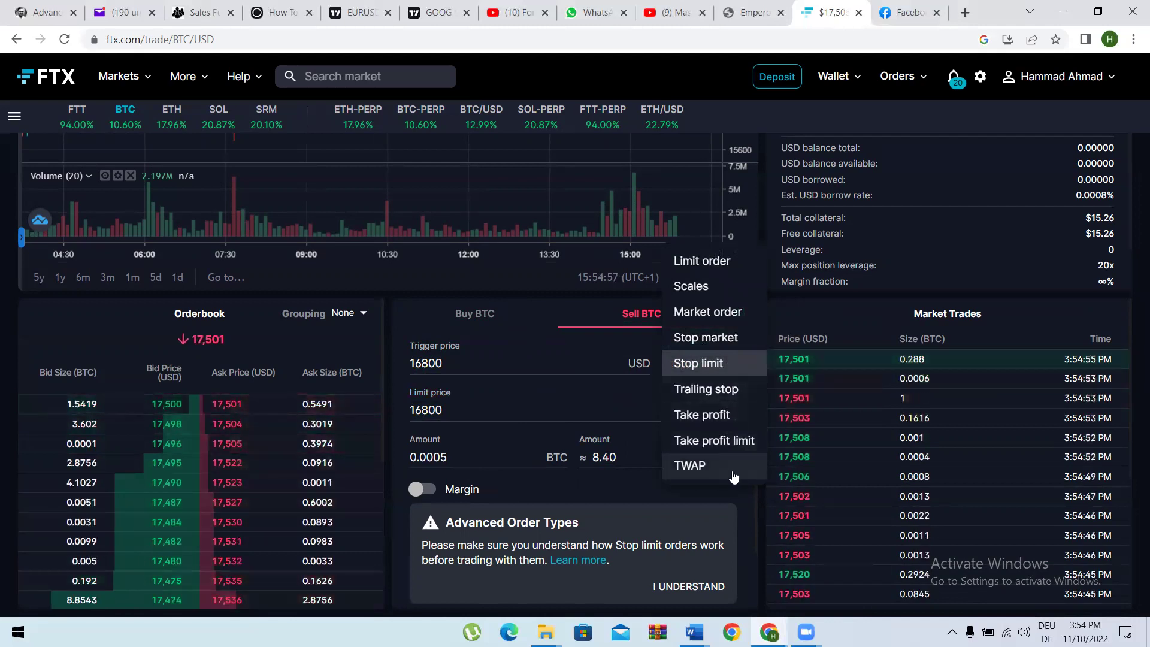
click(725, 391)
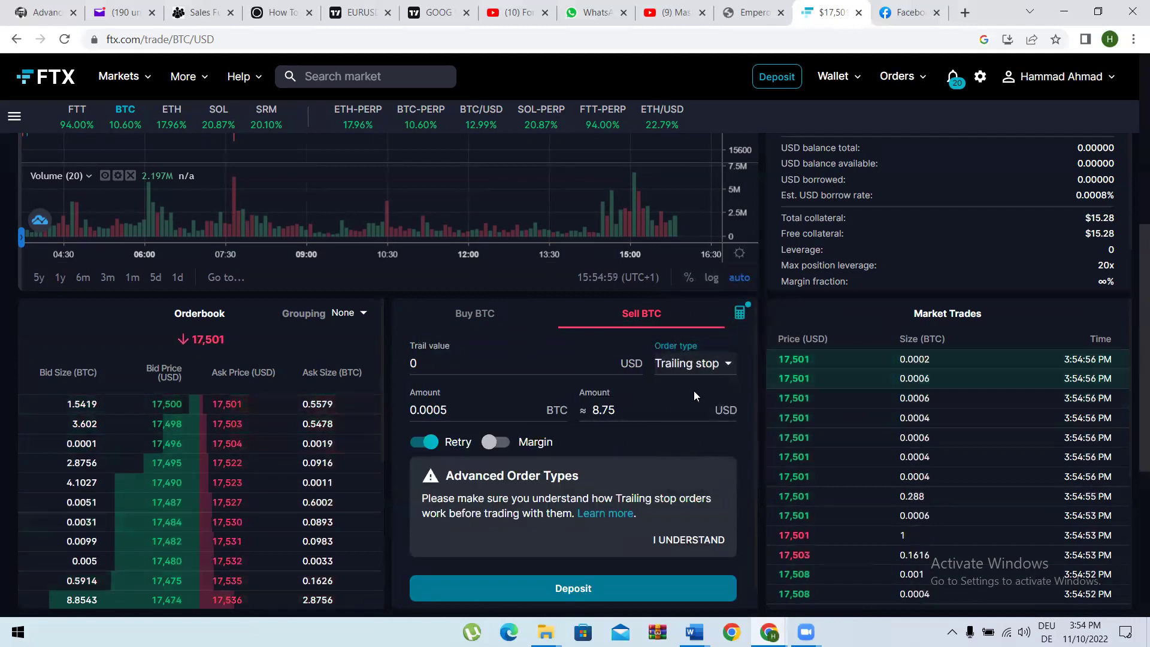
click(719, 364)
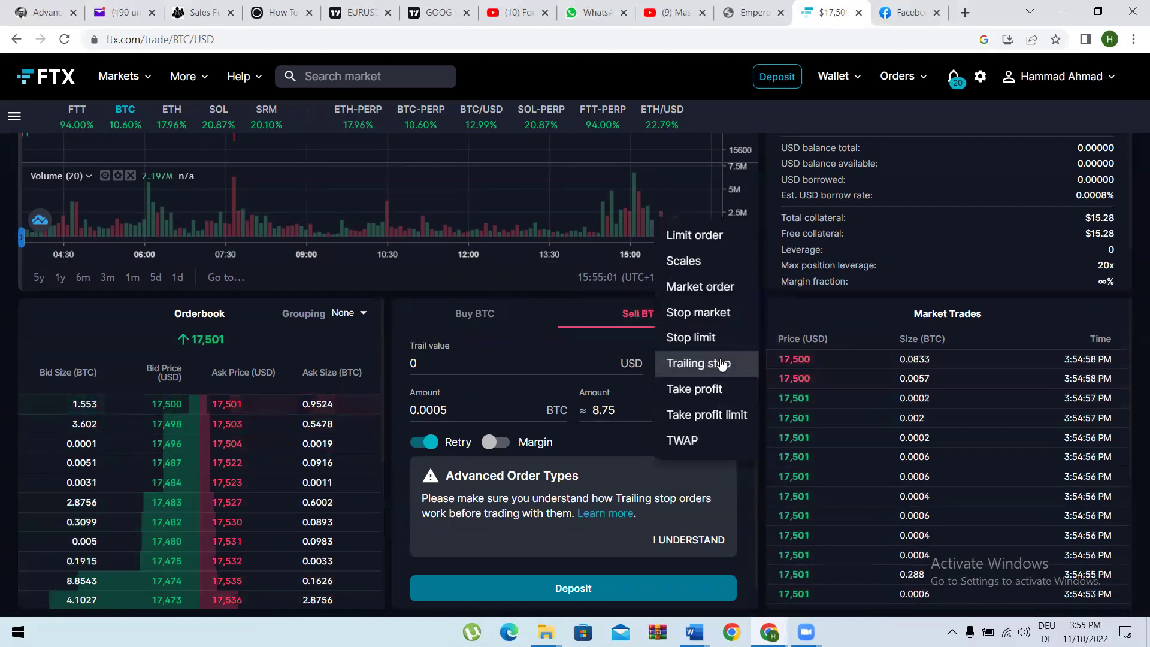
click(717, 366)
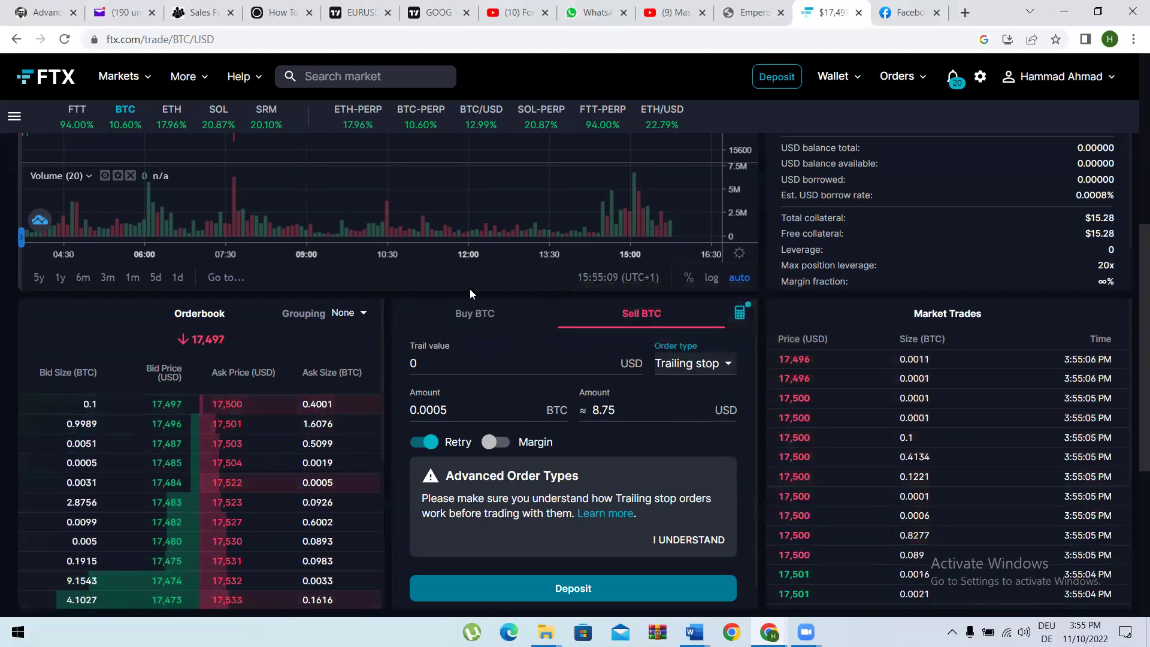
scroll(1131, 344, up, 4)
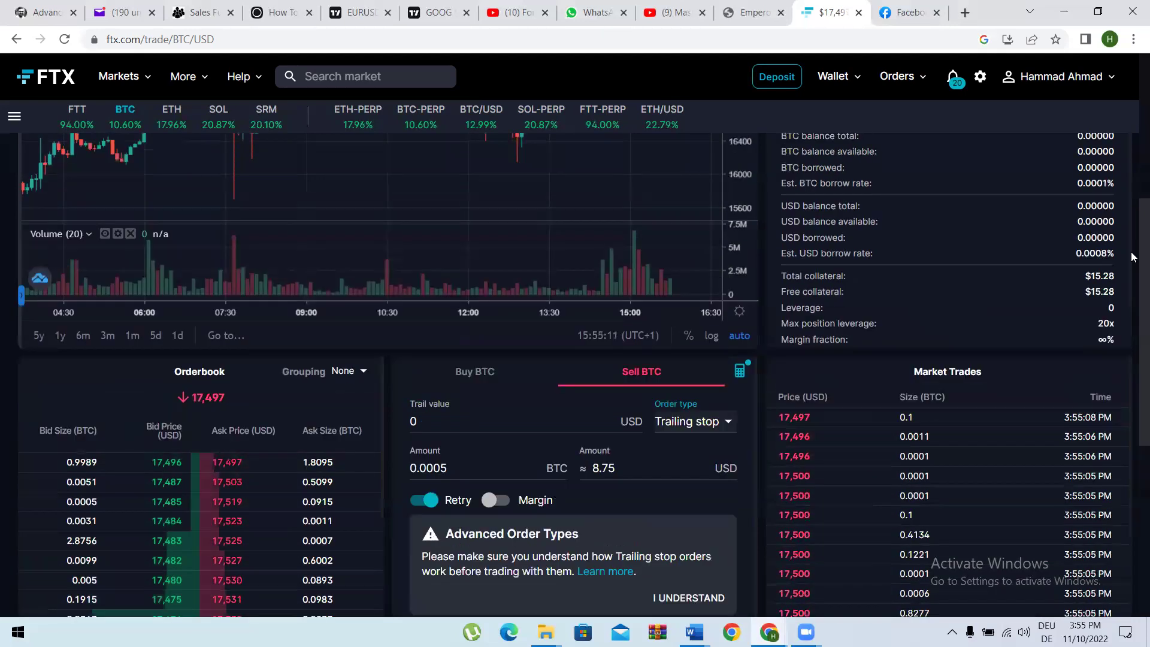
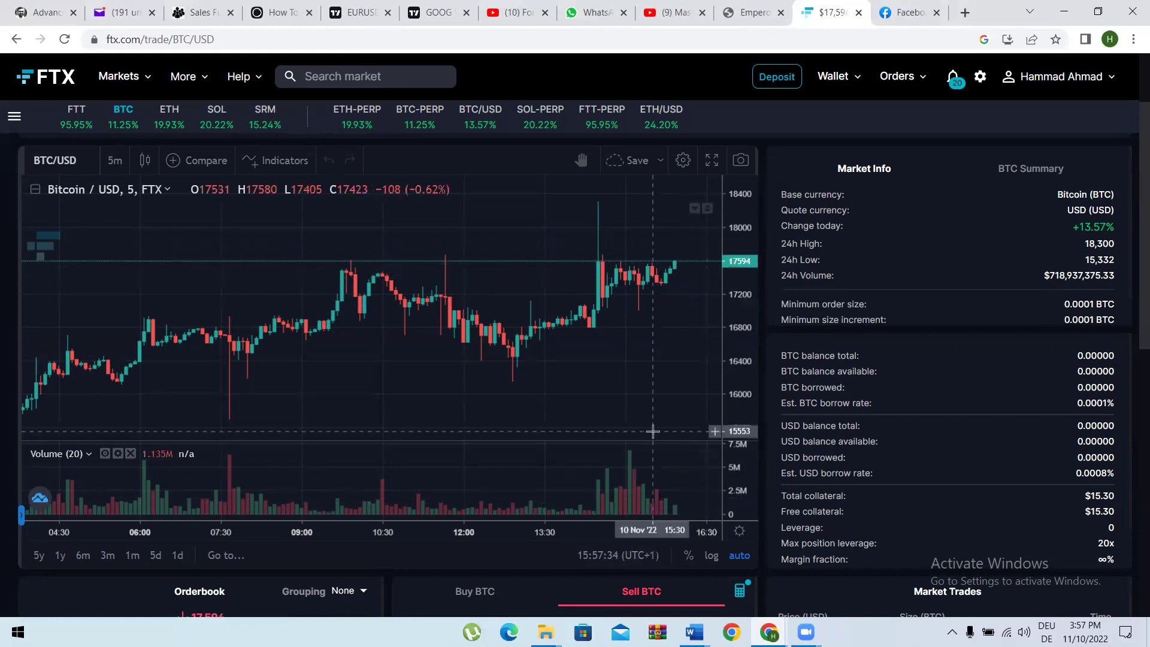
Step: Change the sell order type to Take profit and highlight its trigger price
scroll(683, 276, down, 2)
scroll(761, 193, down, 9)
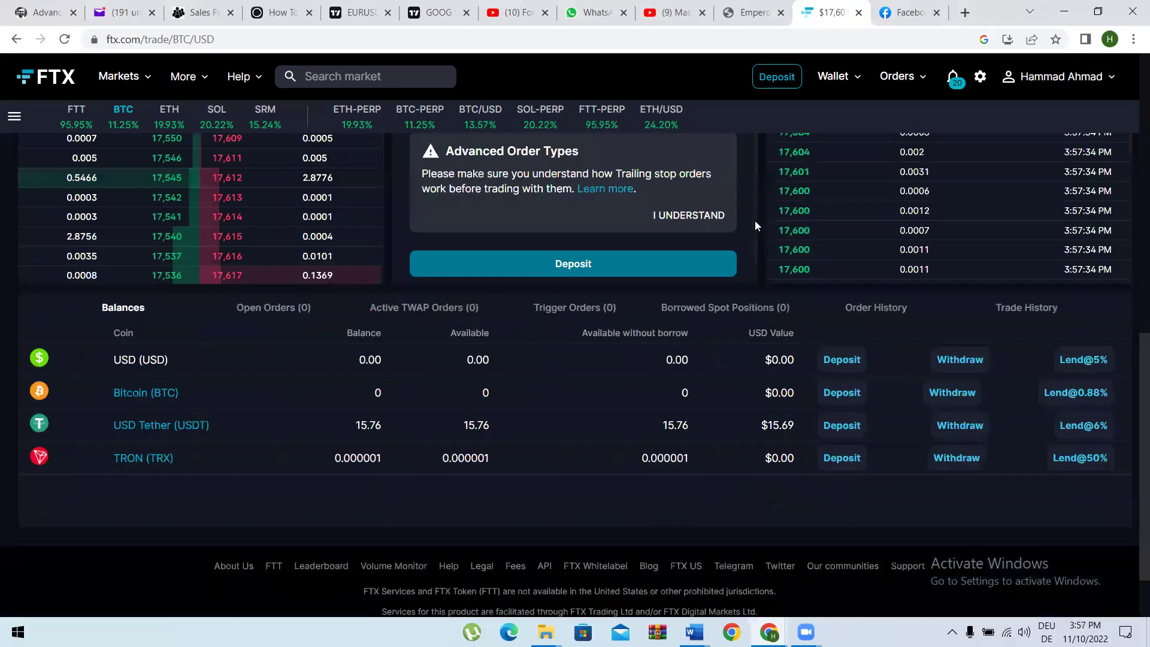
scroll(754, 220, up, 5)
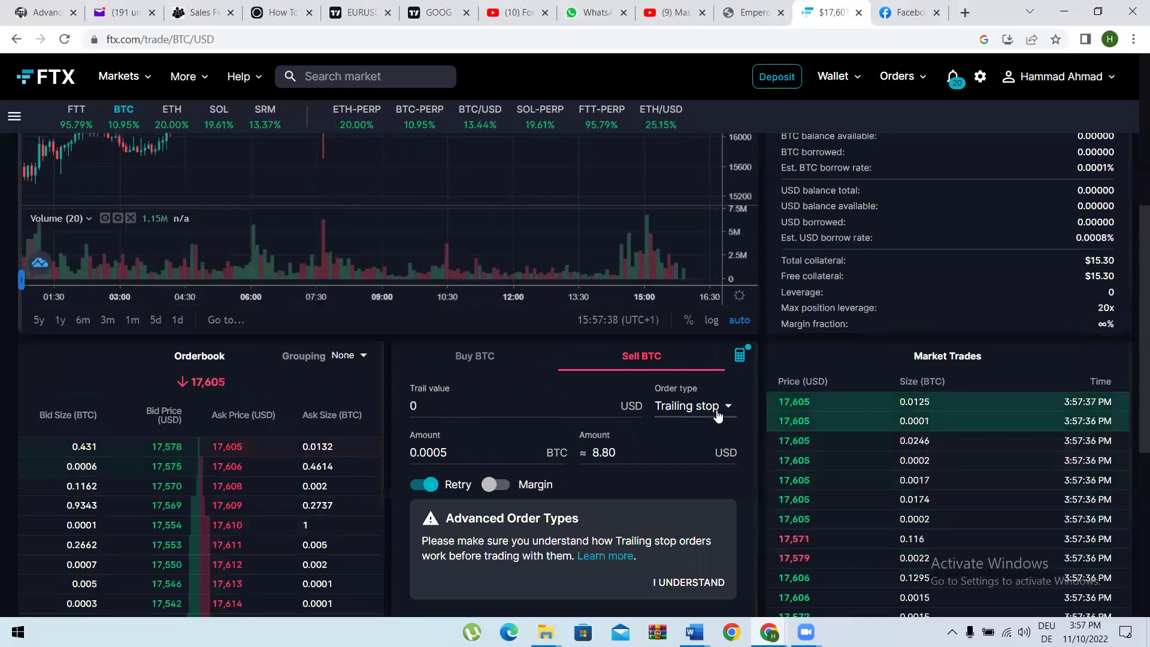
click(693, 406)
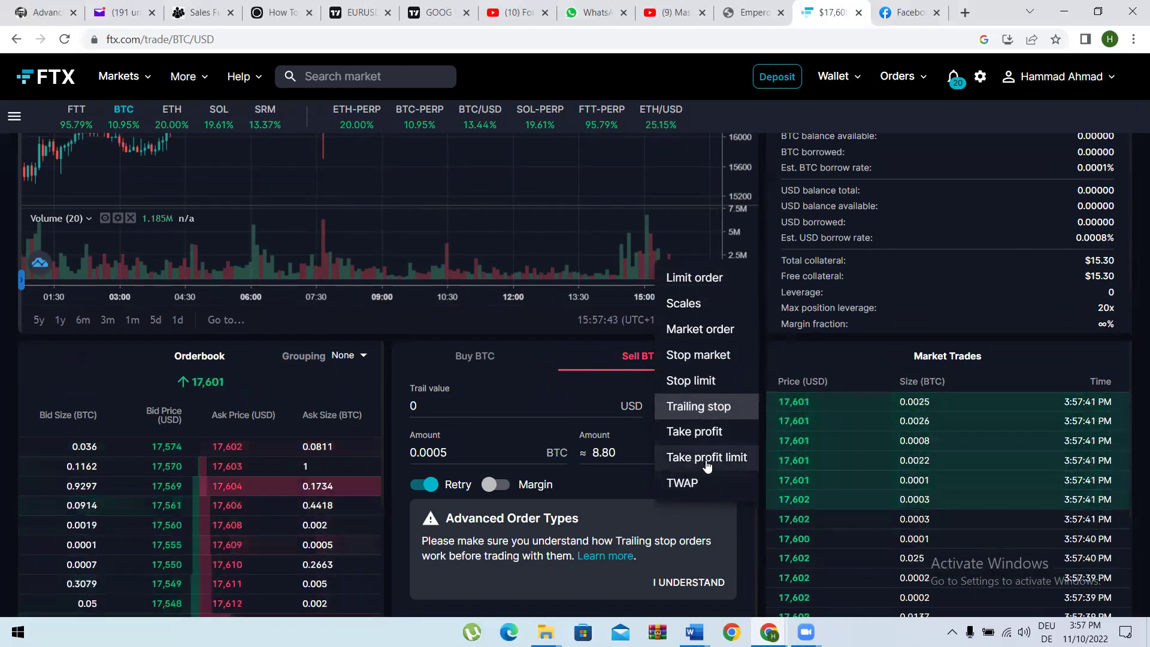
click(707, 440)
drag(448, 406, 395, 414)
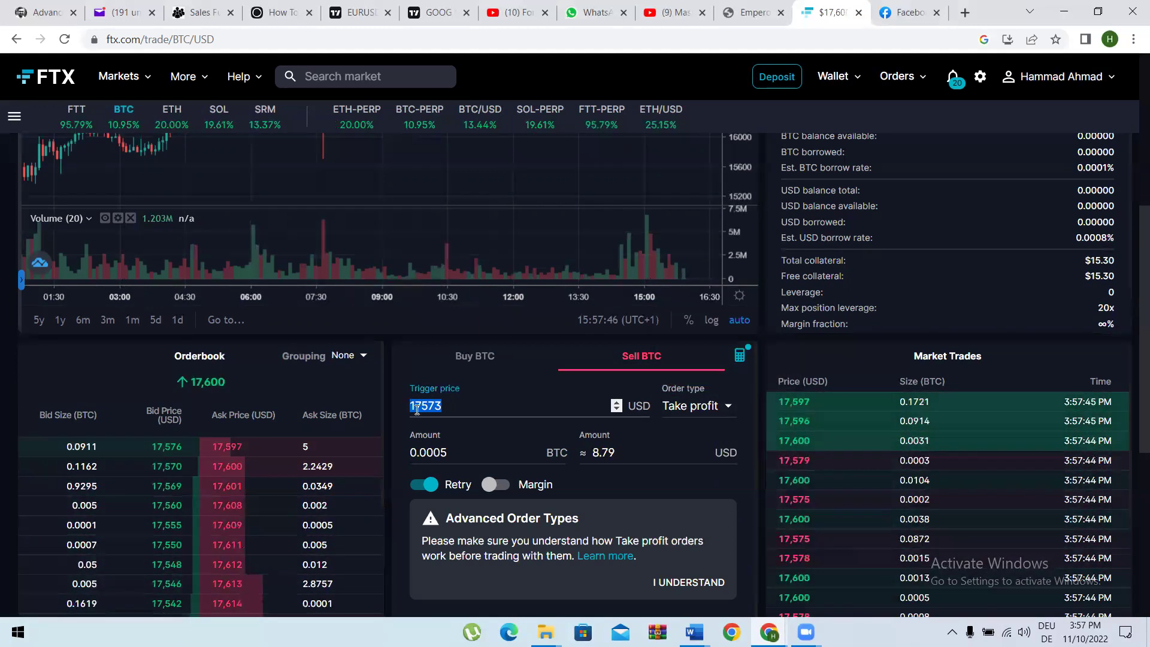
click(688, 423)
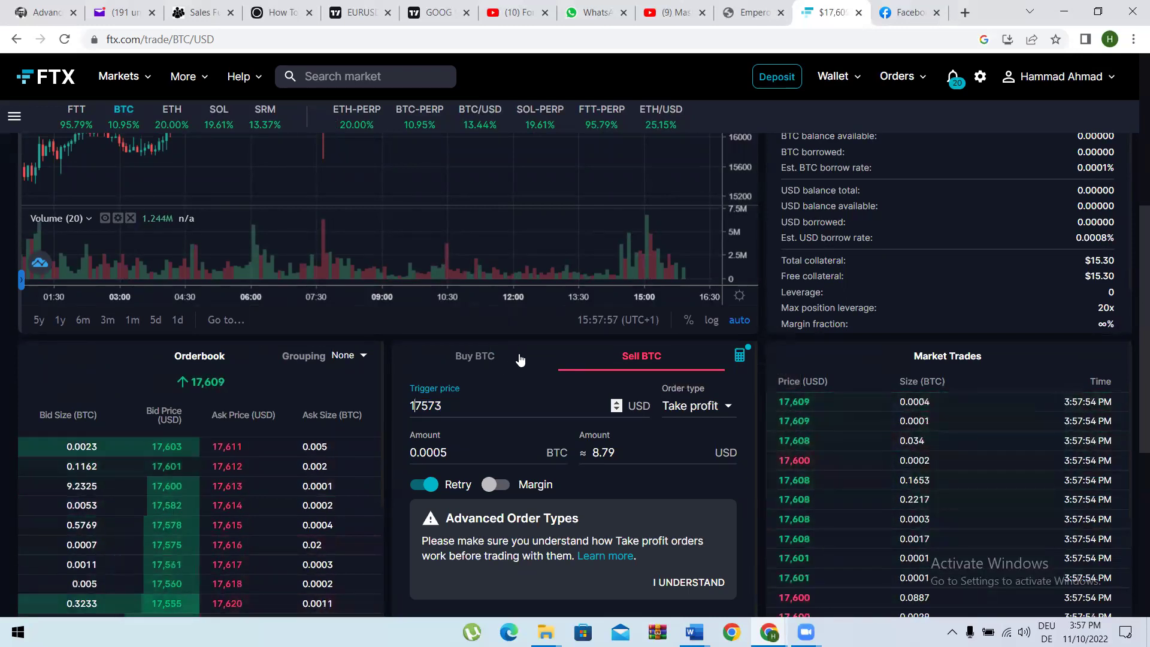
Step: Change the sell order type to Take profit limit and highlight its limit price
click(689, 406)
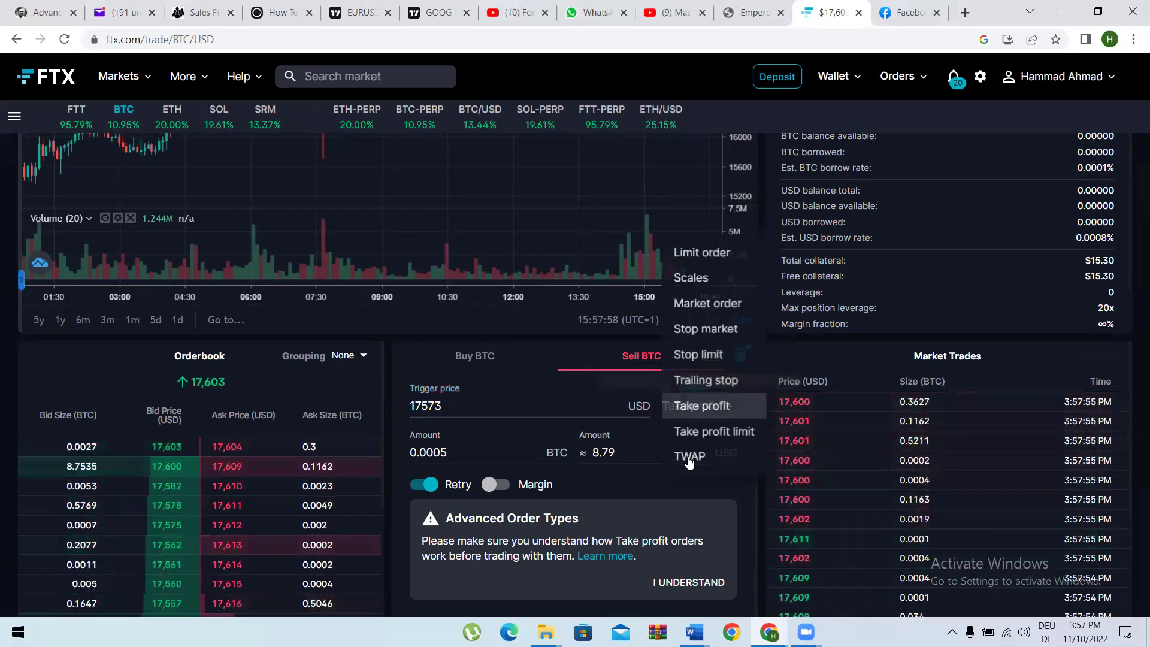
click(703, 432)
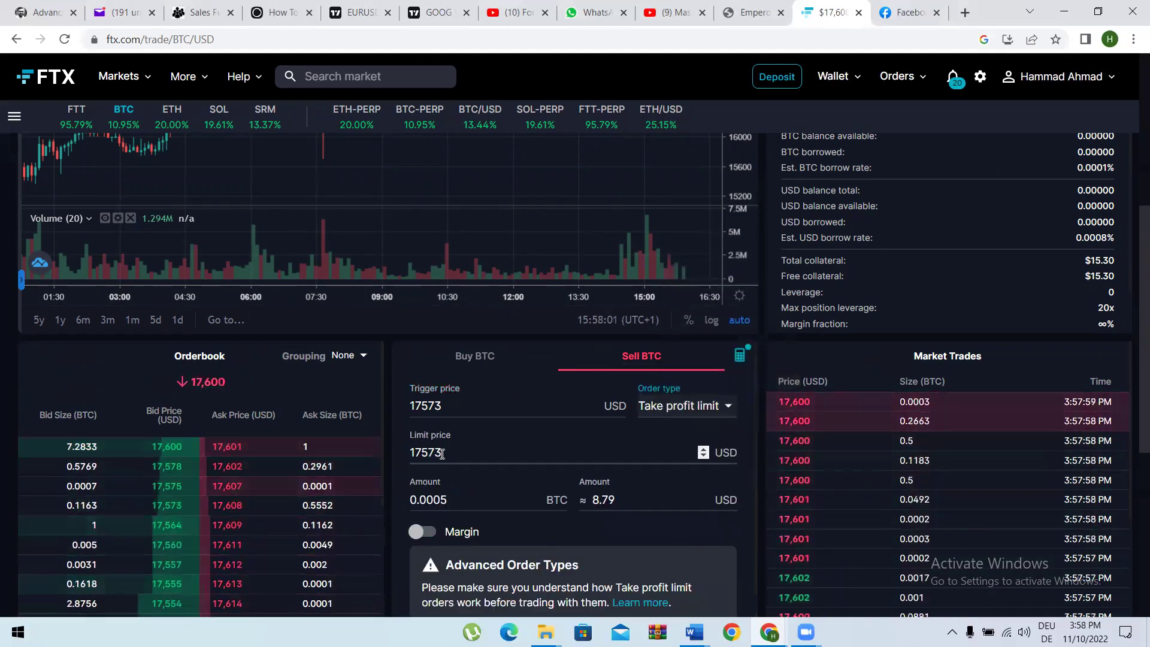
key(shift+Tab)
double_click(401, 453)
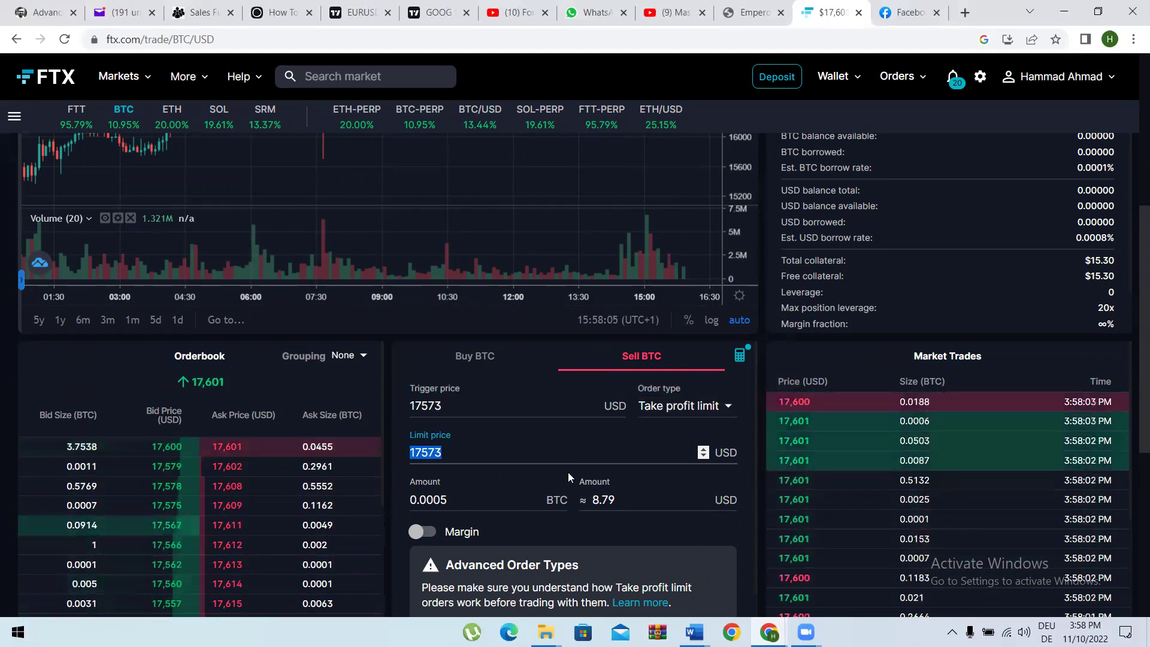
scroll(671, 419, up, 6)
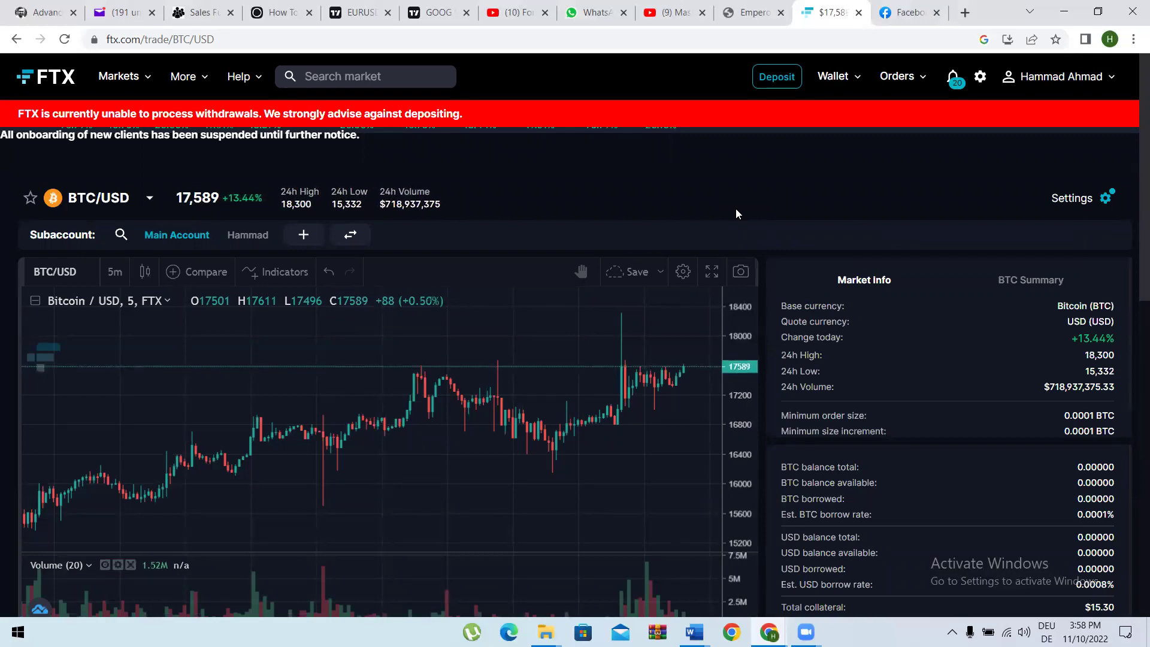
scroll(725, 201, down, 6)
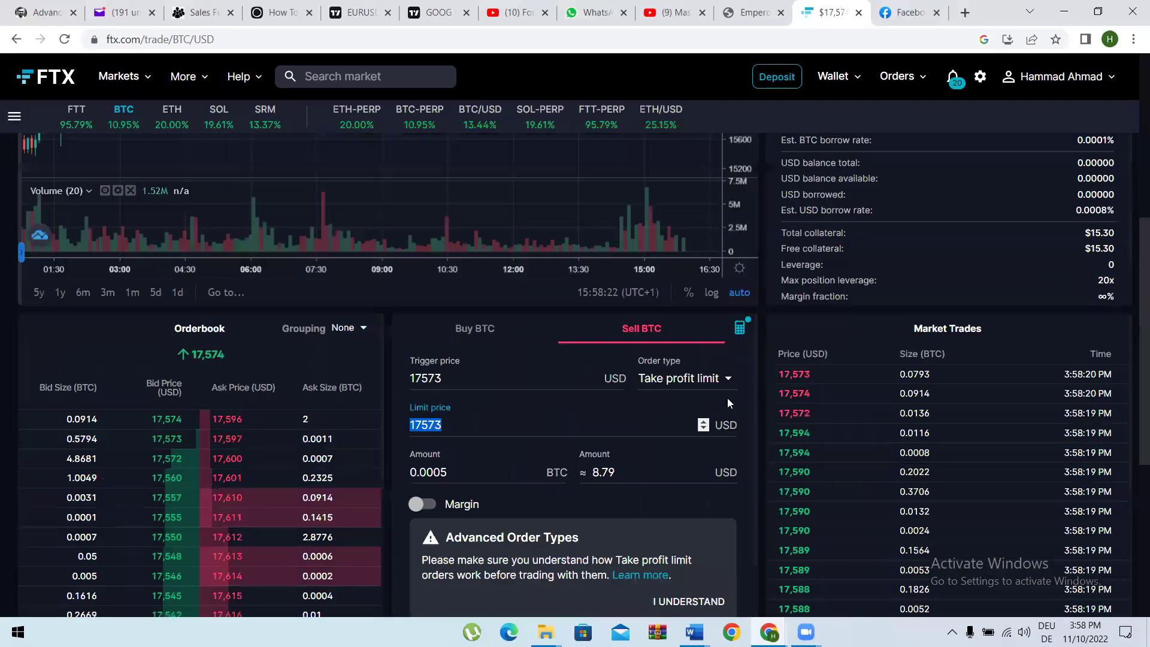